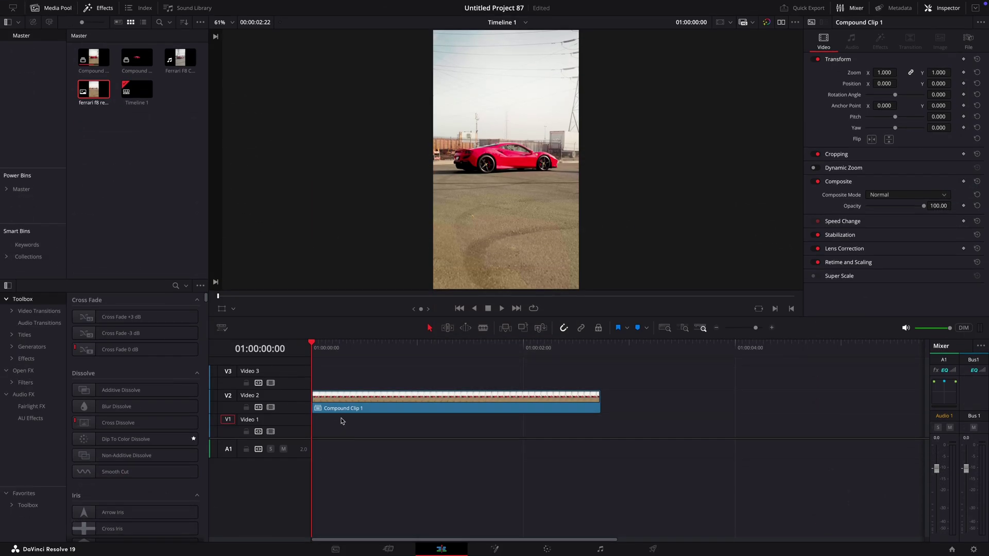
Open the compound clip for color grading, sample the car's red paint with the HSL qualifier, and highlight the selection
mouse_move(309, 351)
left_mouse_down()
mouse_move(503, 354)
mouse_move(318, 362)
left_mouse_up()
left_click(548, 549)
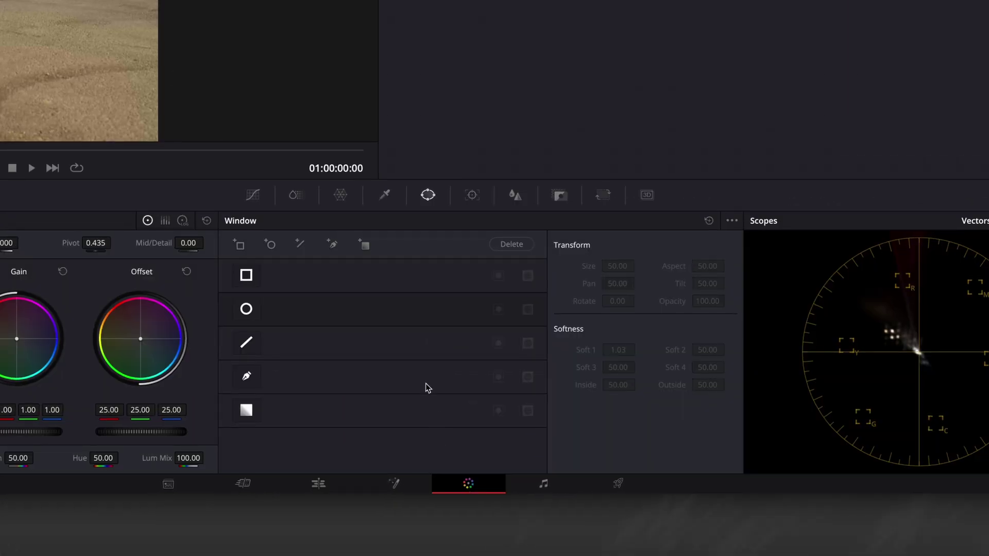
left_click(412, 217)
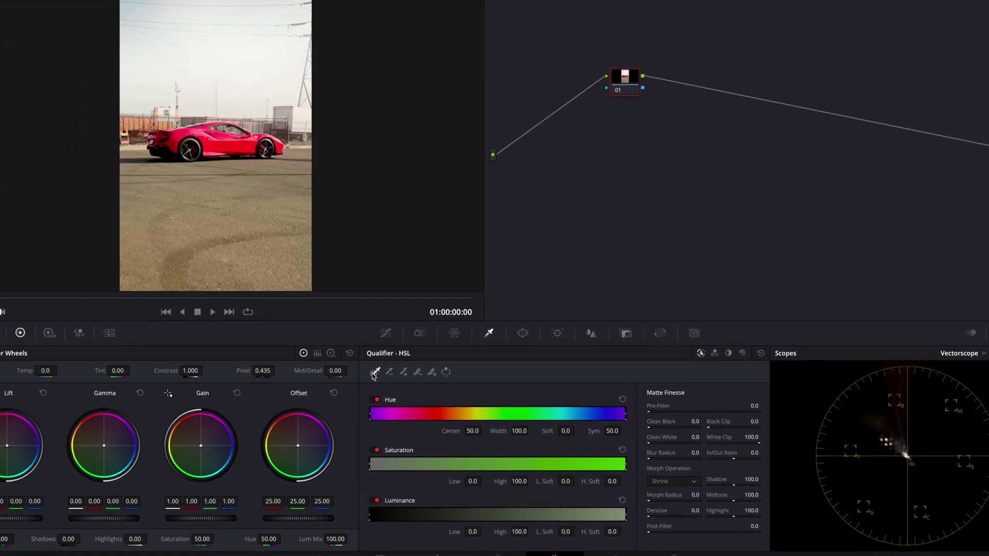
left_click(255, 173)
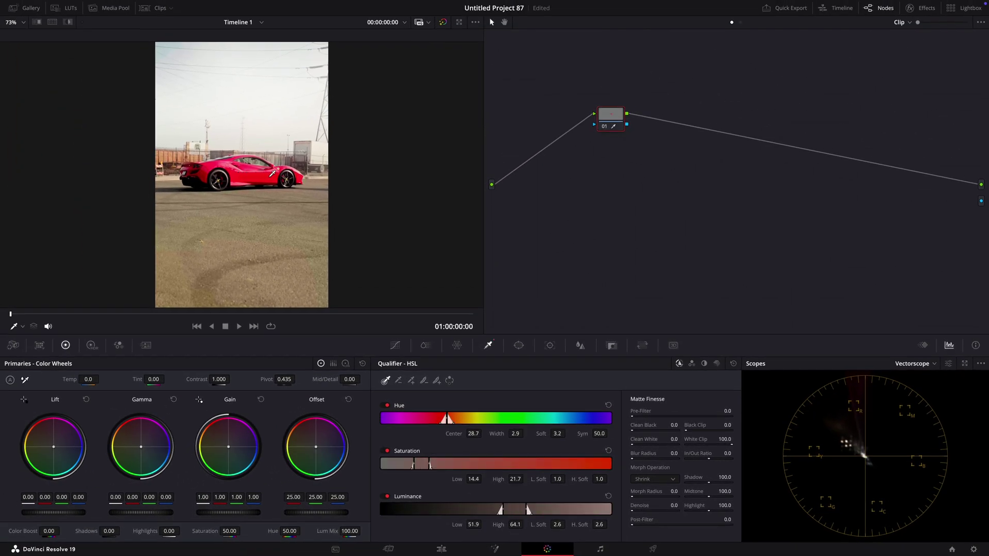
key("shift+h")
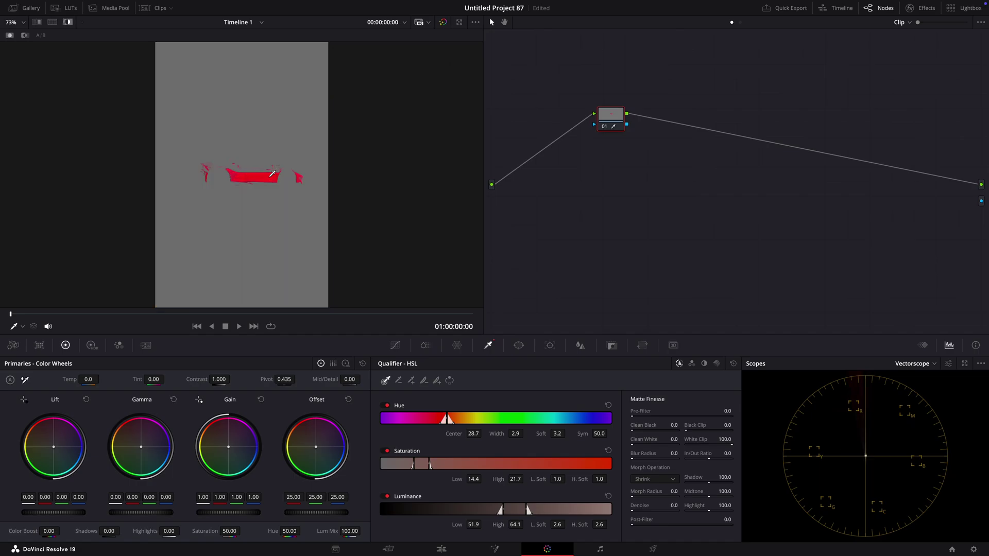
Expand the qualifier selection by adding color samples from the unselected red areas of the car's bodywork
left_click(411, 381)
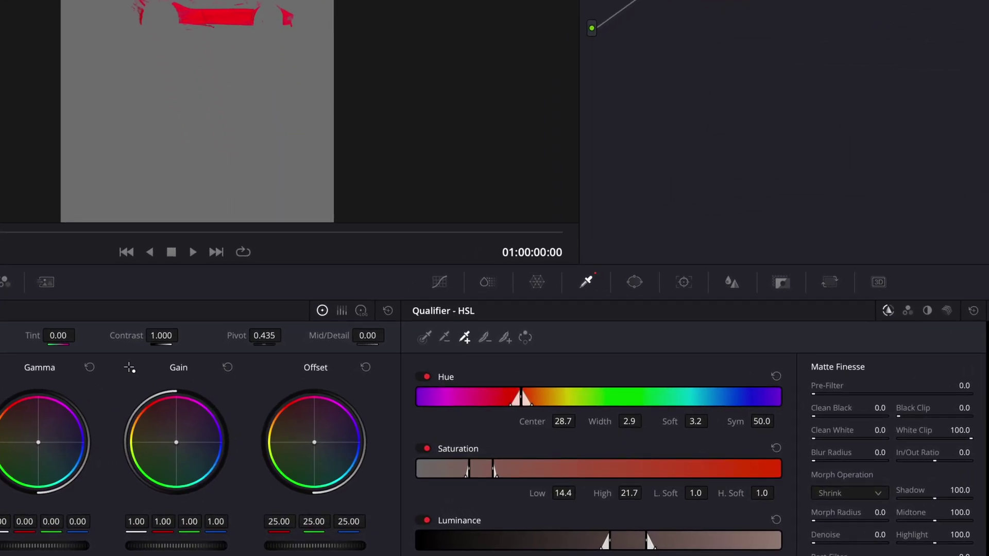
left_click(219, 7)
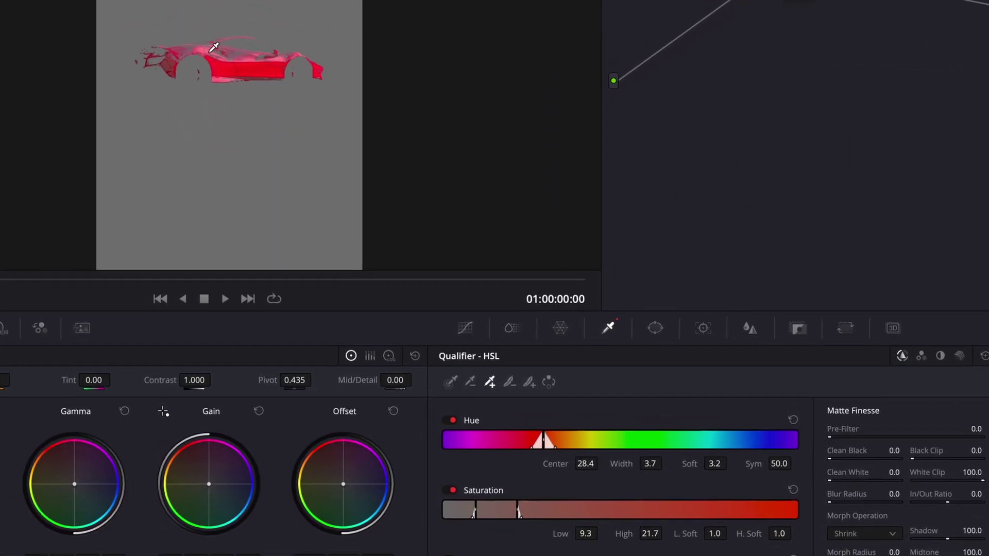
left_click(236, 122)
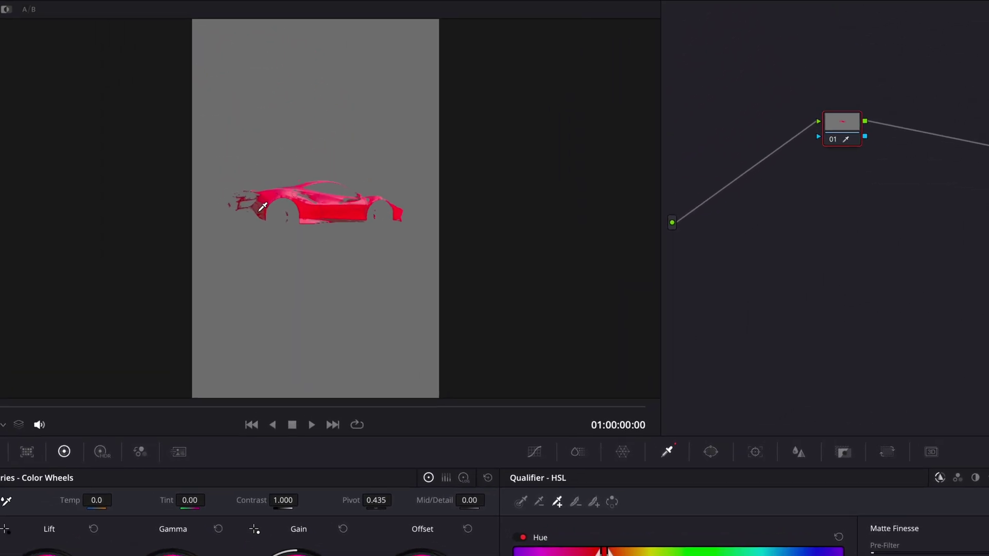
left_click(259, 212)
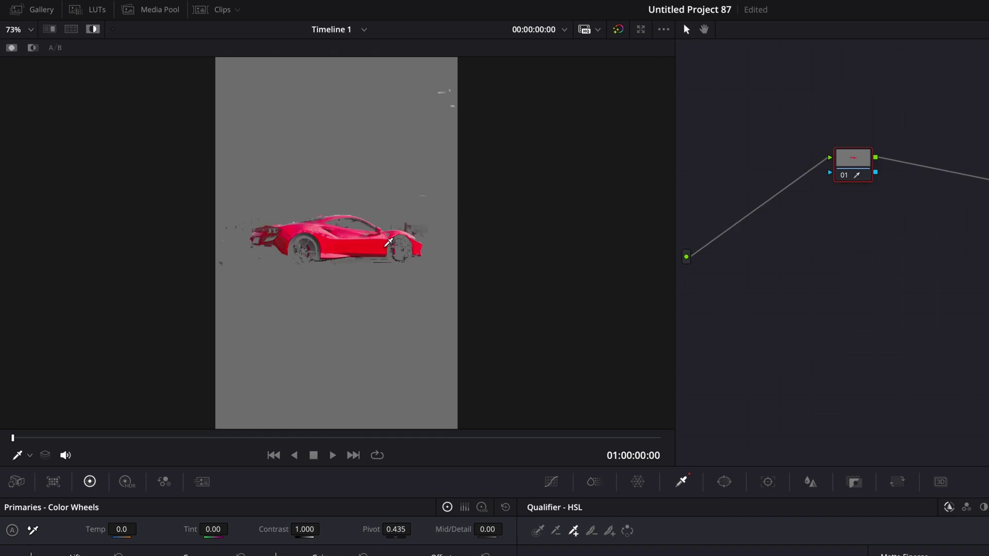
left_click(341, 225)
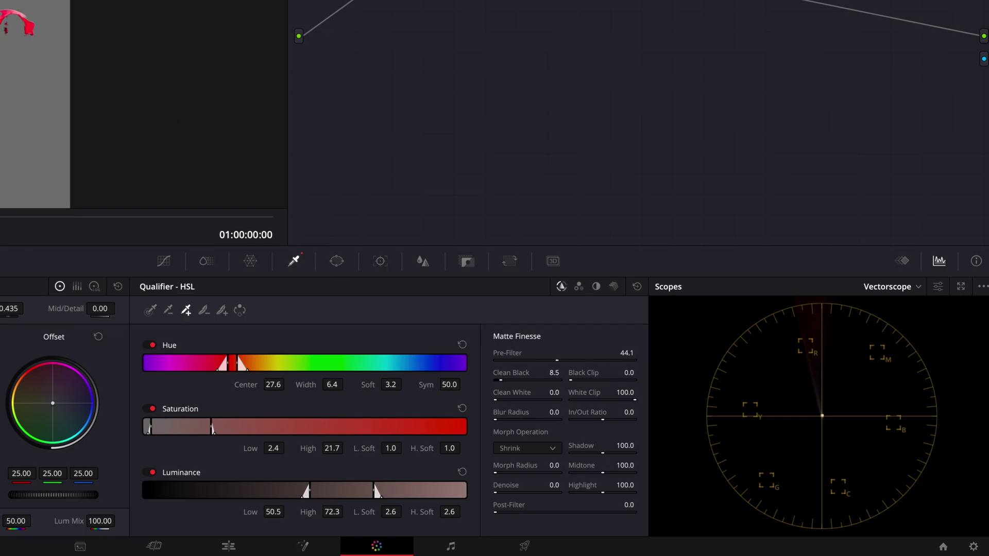
Refine the matte with Clean Black 9.5 and Blur Radius 5.8, and turn off the highlight view
left_click_drag(501, 380, 502, 380)
left_click_drag(496, 419, 503, 419)
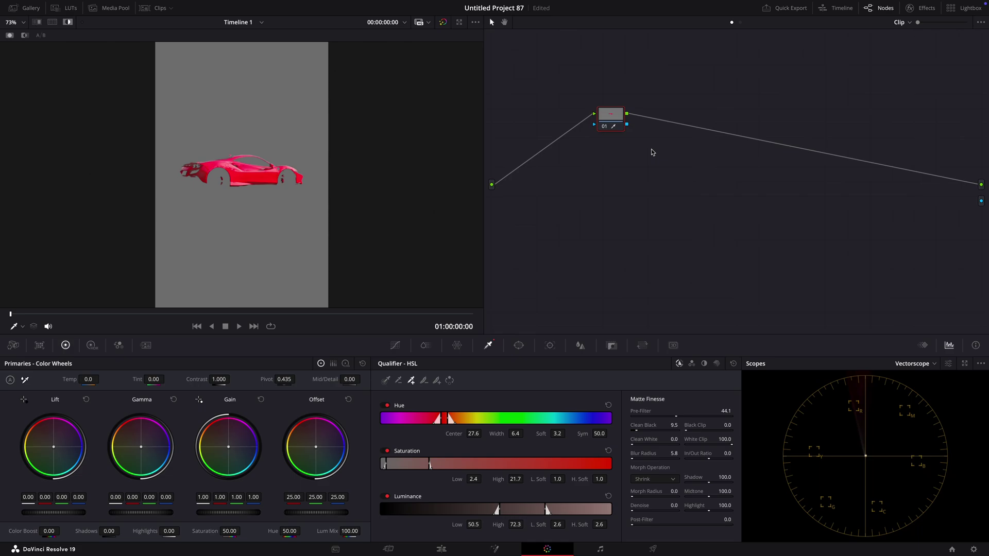
key("shift+h")
Add an alpha output, connect node 01's key output to it, and invert the qualifier to cut out the red paint
right_click(669, 145)
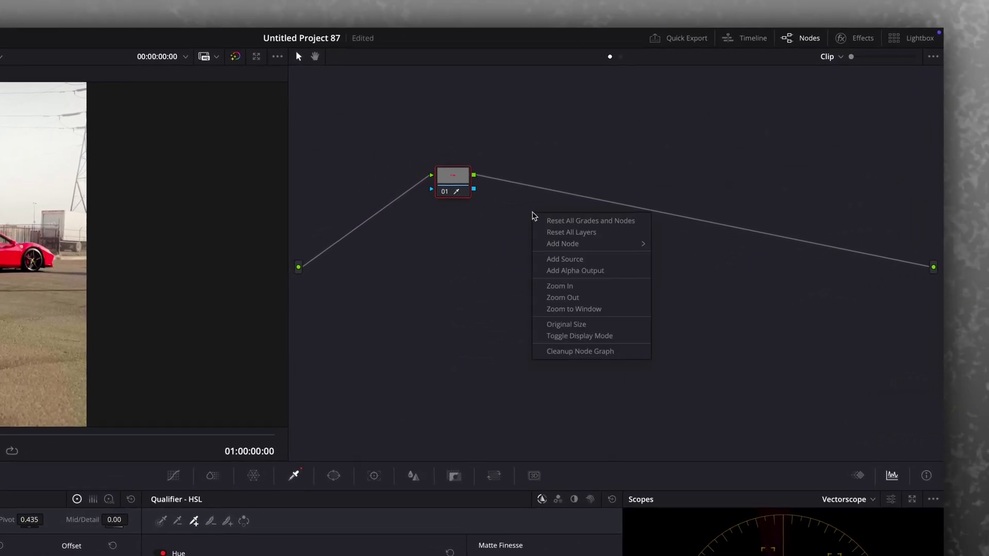
left_click(575, 270)
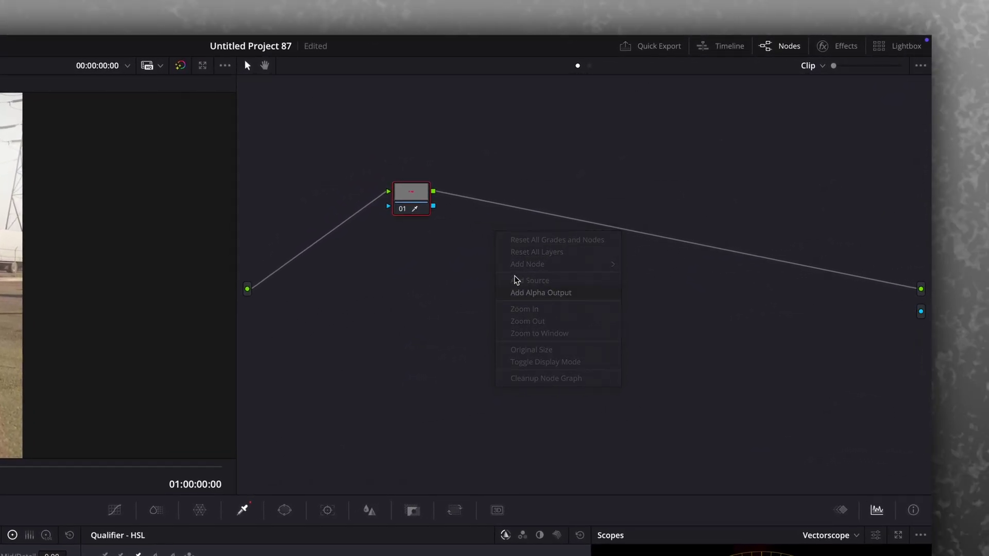
left_click_drag(473, 190, 921, 311)
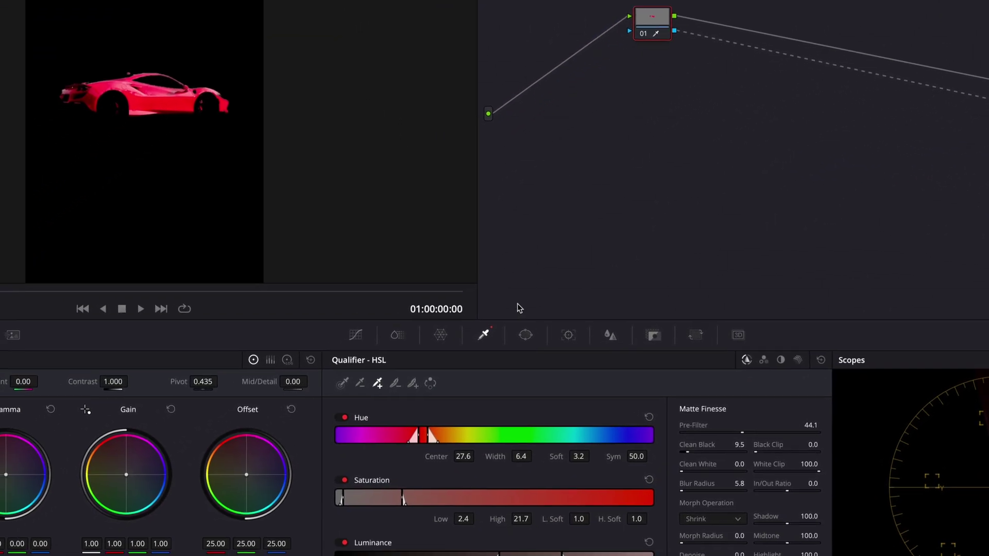
left_click(430, 383)
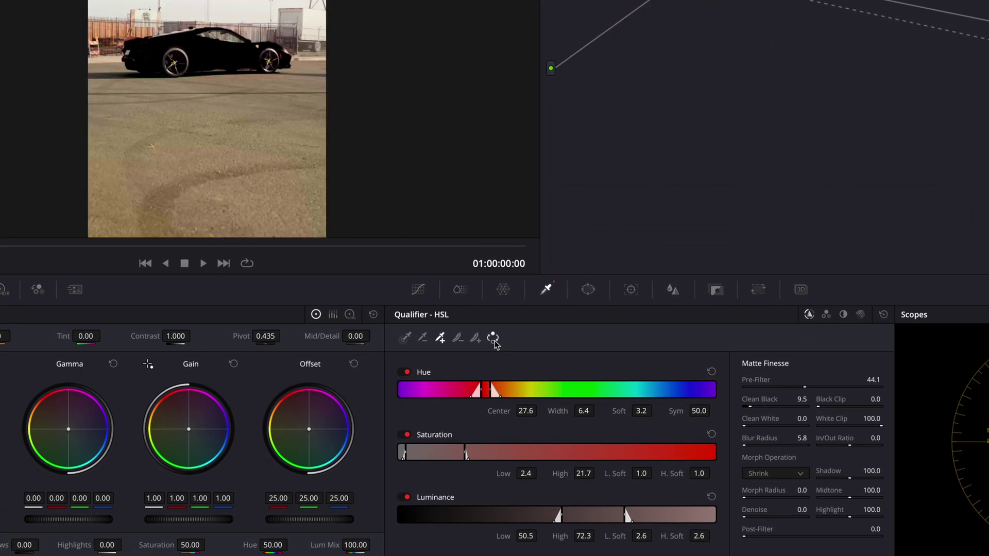
On the edit timeline, duplicate Compound Clip 1 onto Video 1 and disable the copy on Video 2
left_click(448, 551)
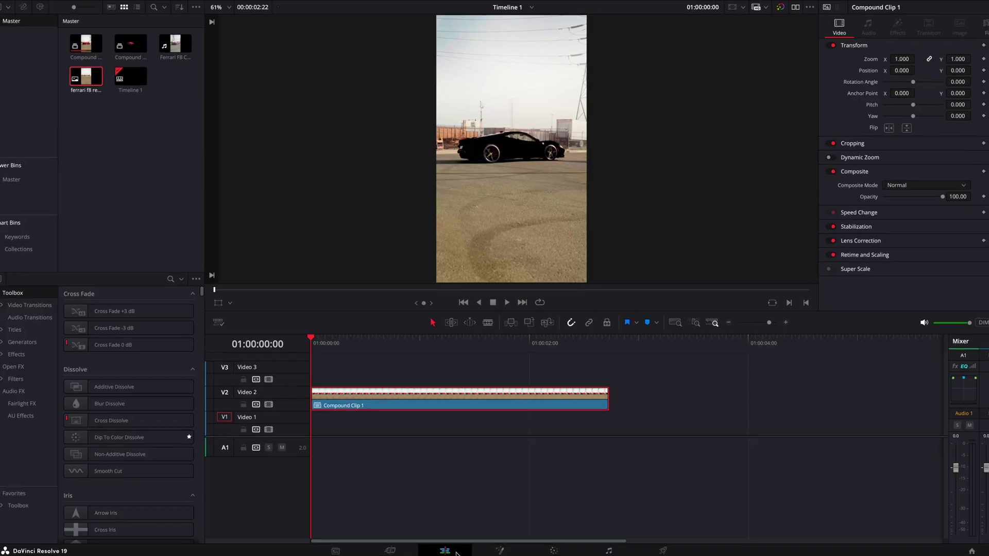
left_click_drag(404, 403, 403, 428)
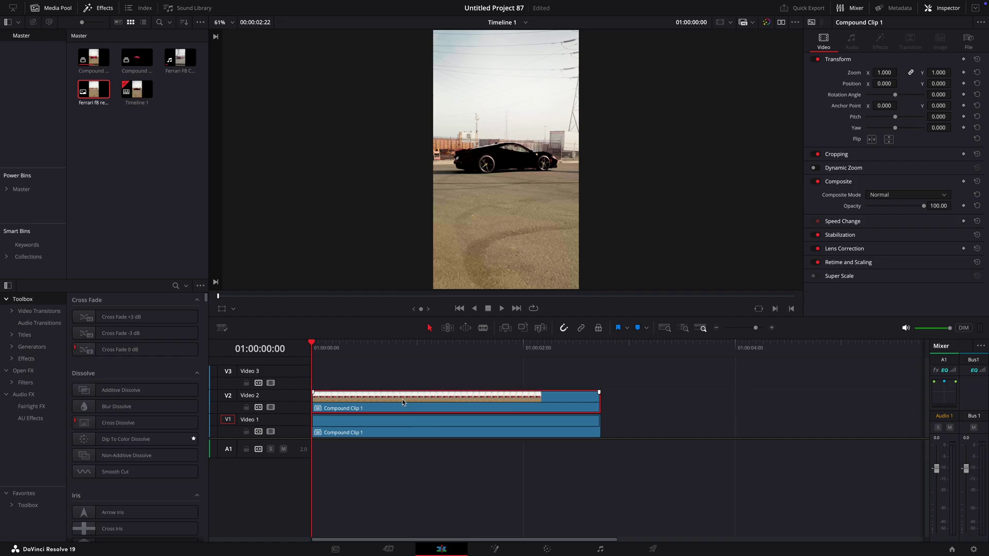
key("d")
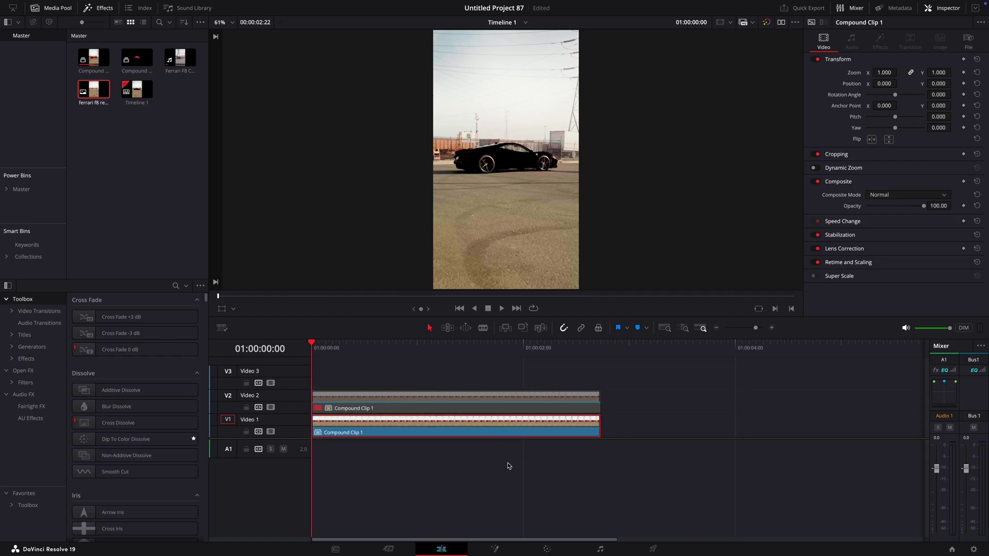
Reset the node grade of the Video 1 compound clip on the color page
left_click(547, 549)
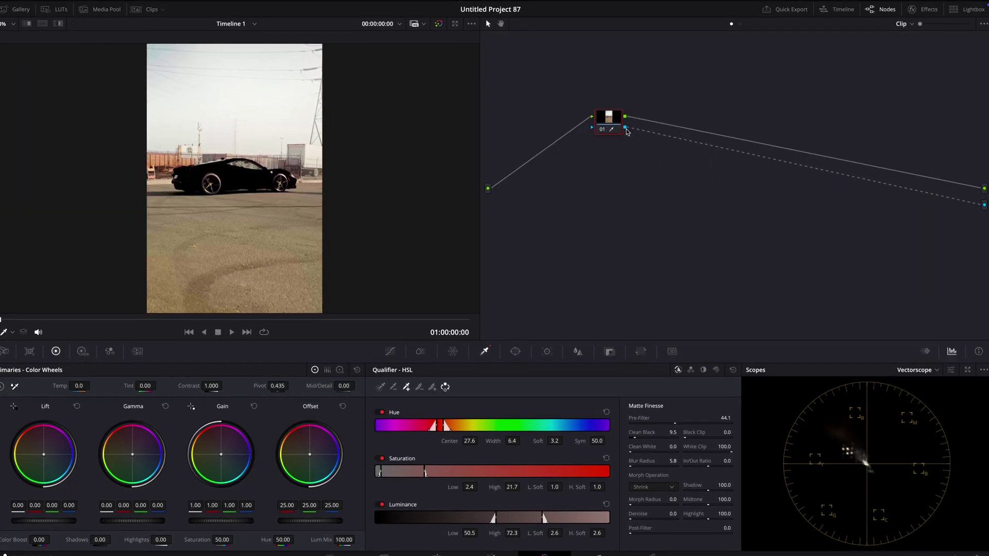
right_click(607, 116)
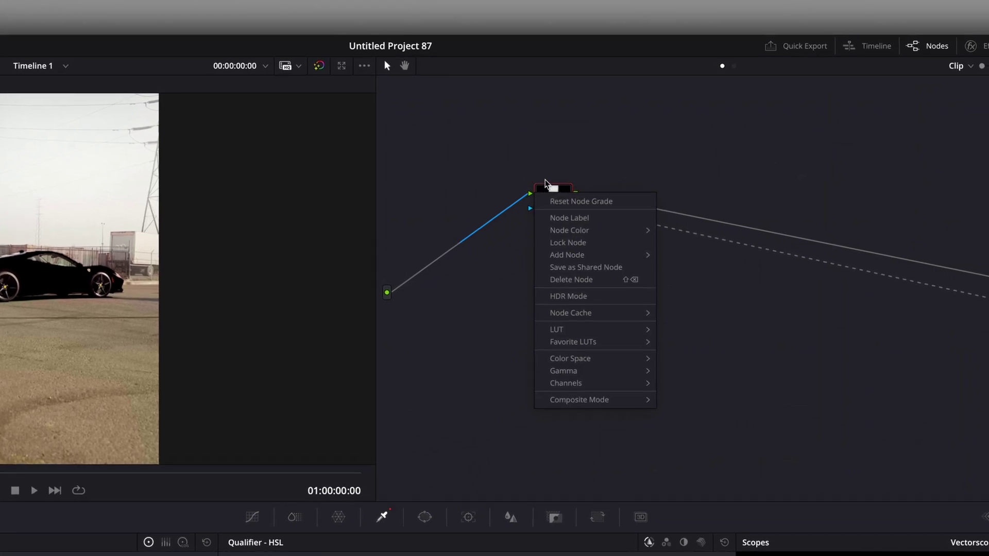
left_click(567, 186)
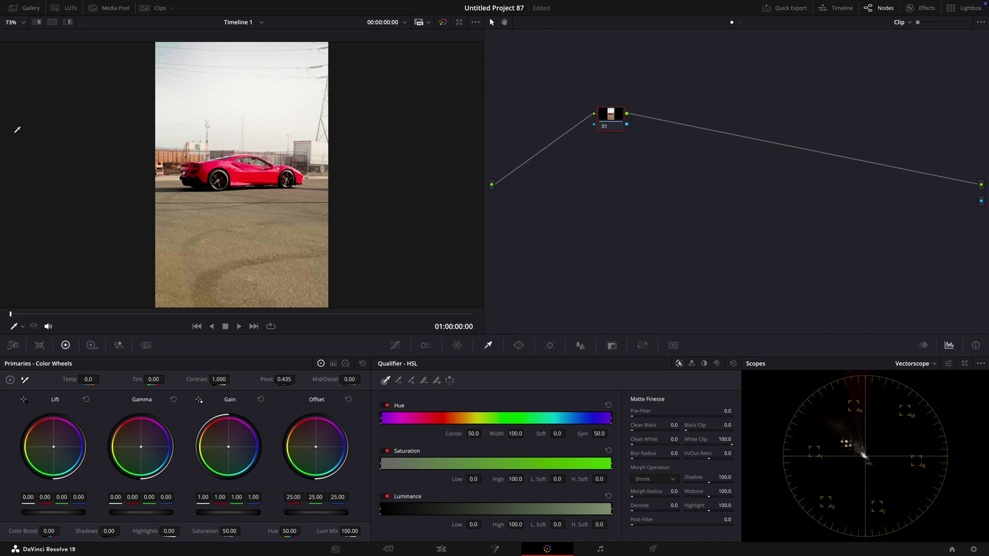
Grab a still of the ungraded first frame and open the stills gallery
right_click(214, 155)
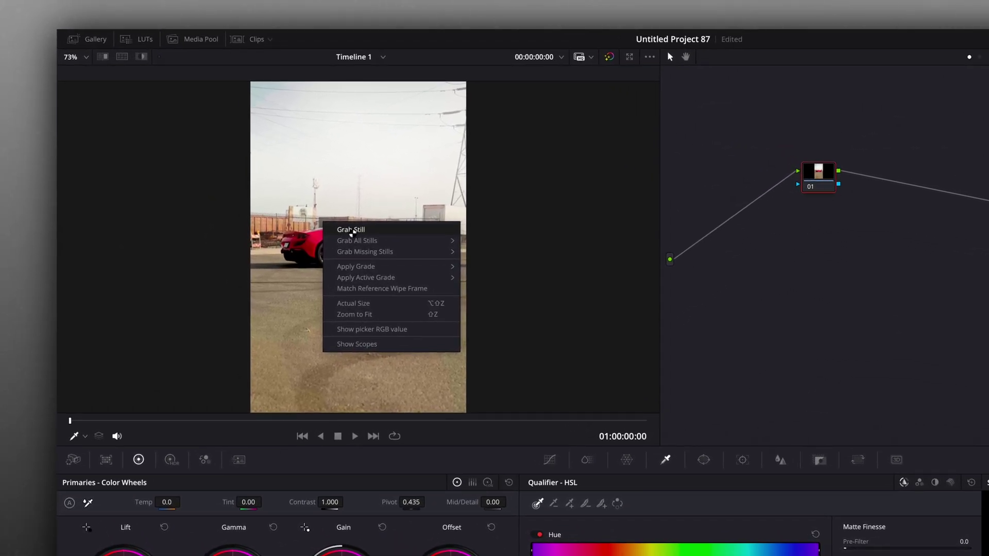
left_click(339, 230)
left_click(96, 39)
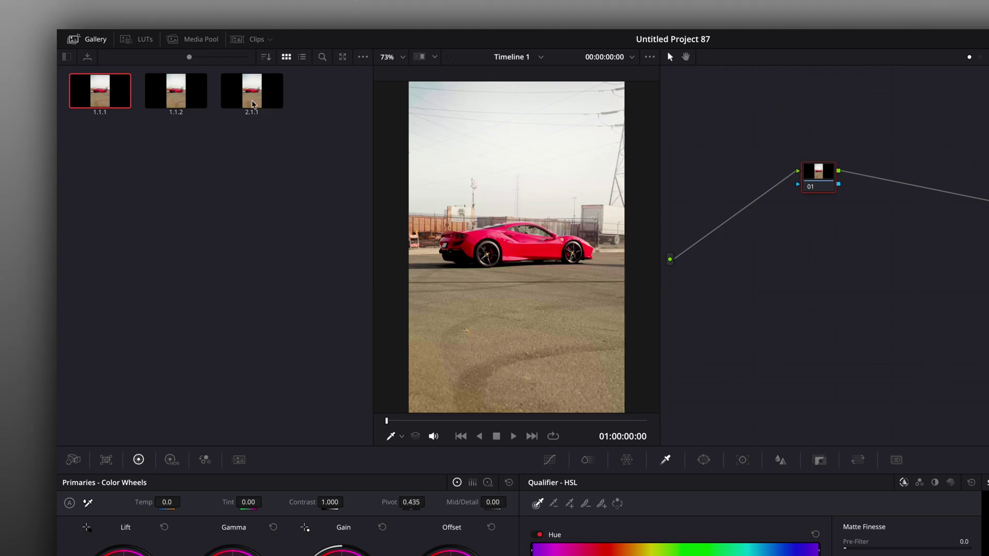
Export the newly grabbed still 2.1.1 from the gallery
left_click(254, 102)
right_click(254, 102)
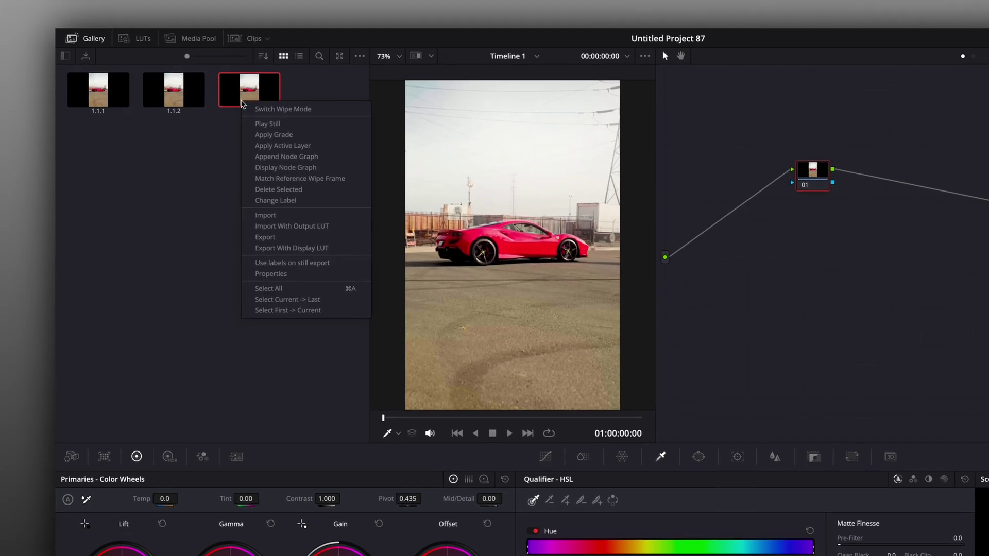
left_click(214, 93)
right_click(214, 91)
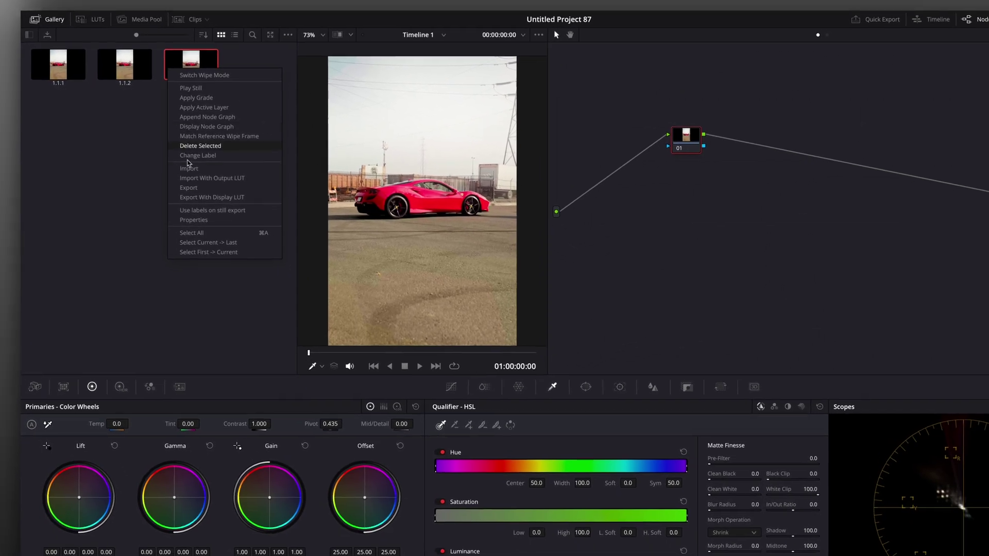
left_click(175, 176)
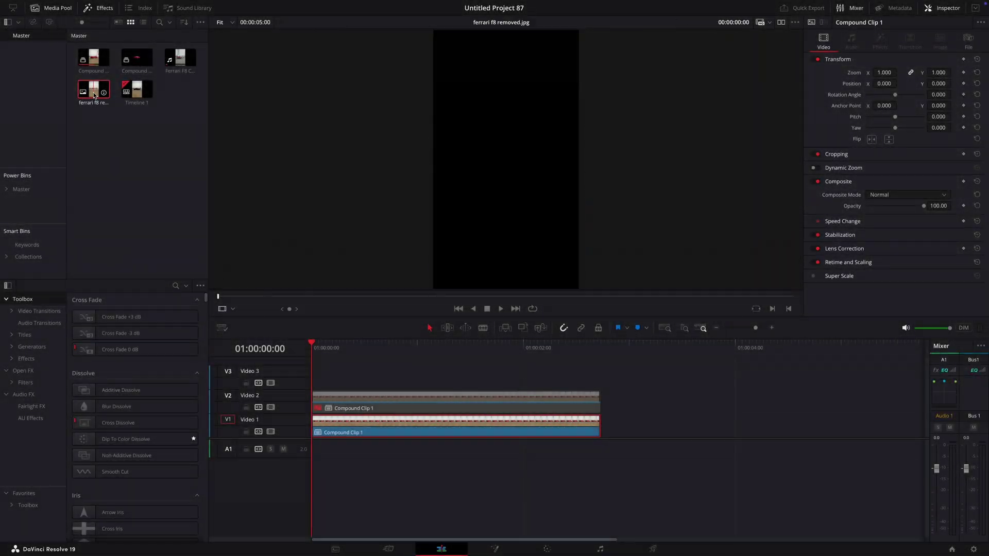
Add ferrari f8 removed.jpg at the timeline start and place it on Video 1, with both compound clips moved up one track
left_click_drag(93, 90, 311, 374)
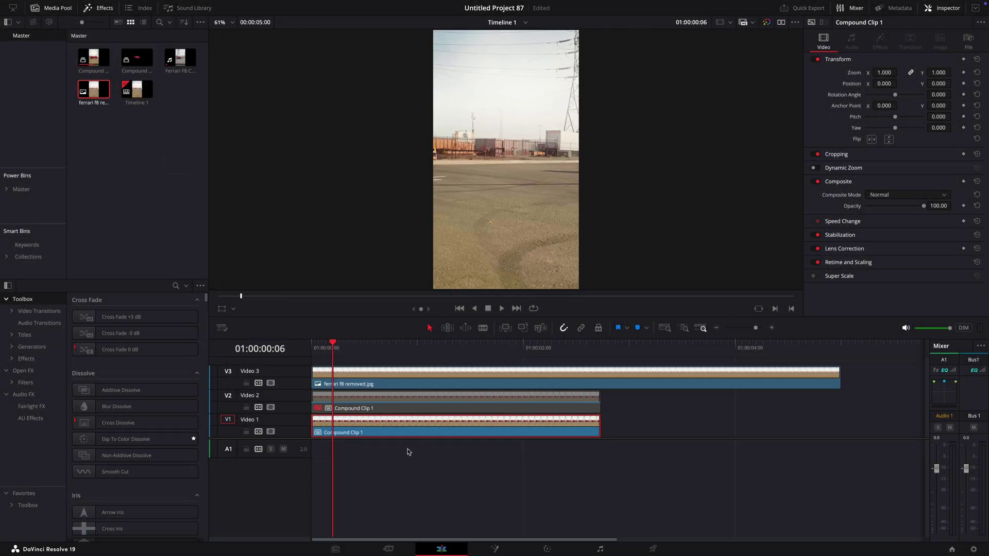
left_click_drag(407, 450, 383, 387)
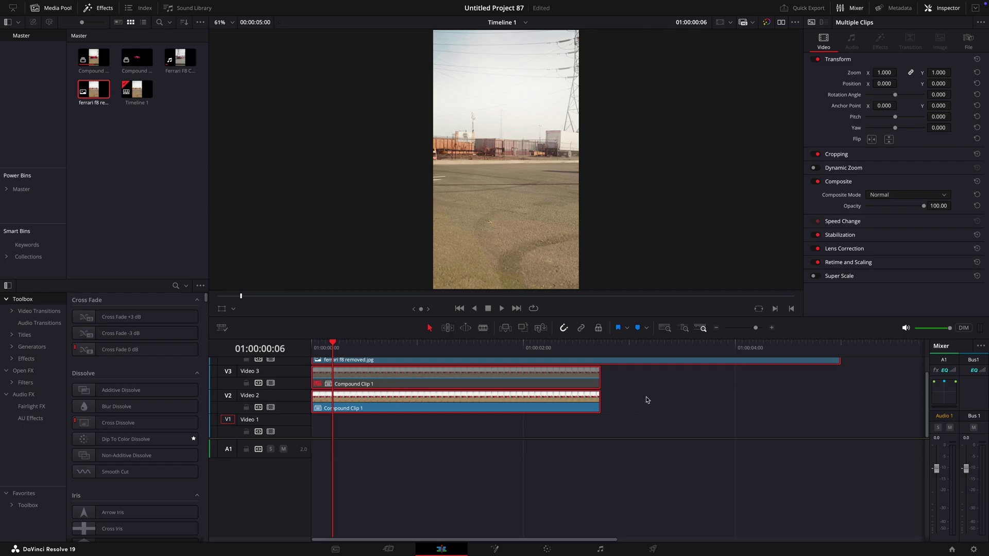
left_click_drag(556, 361, 547, 436)
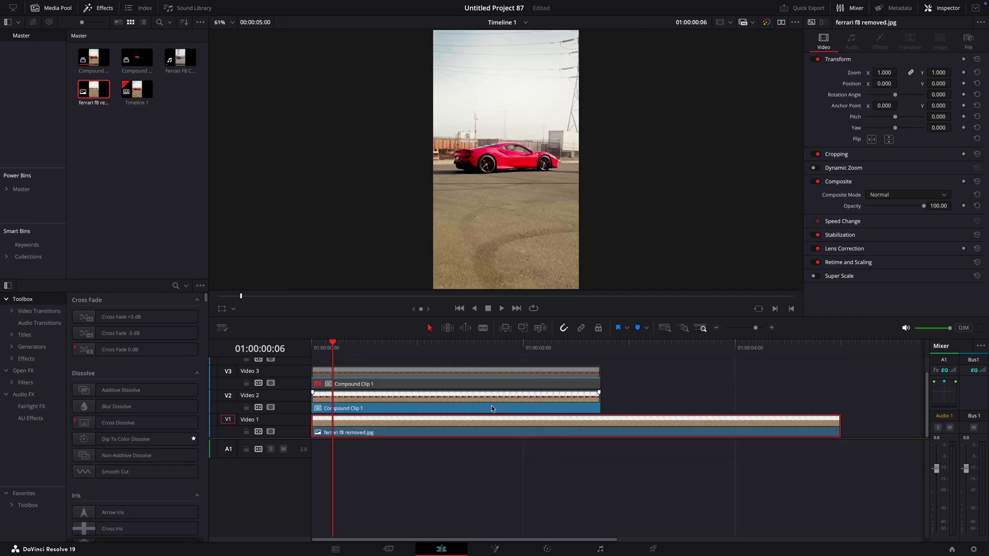
Disable the compound clip on Video 2 and trim the end of ferrari f8 removed.jpg to 01:00:02:22
key("d")
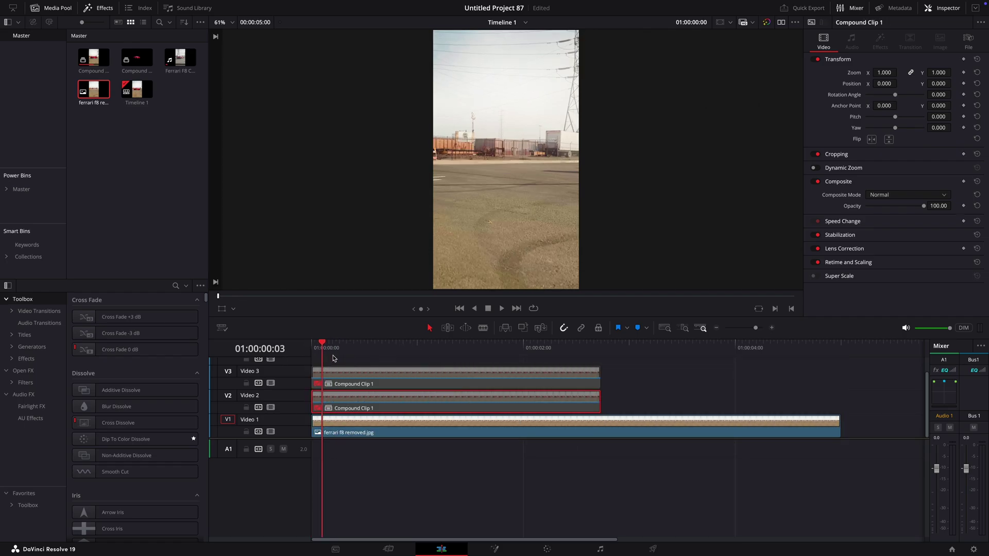
left_click(627, 425)
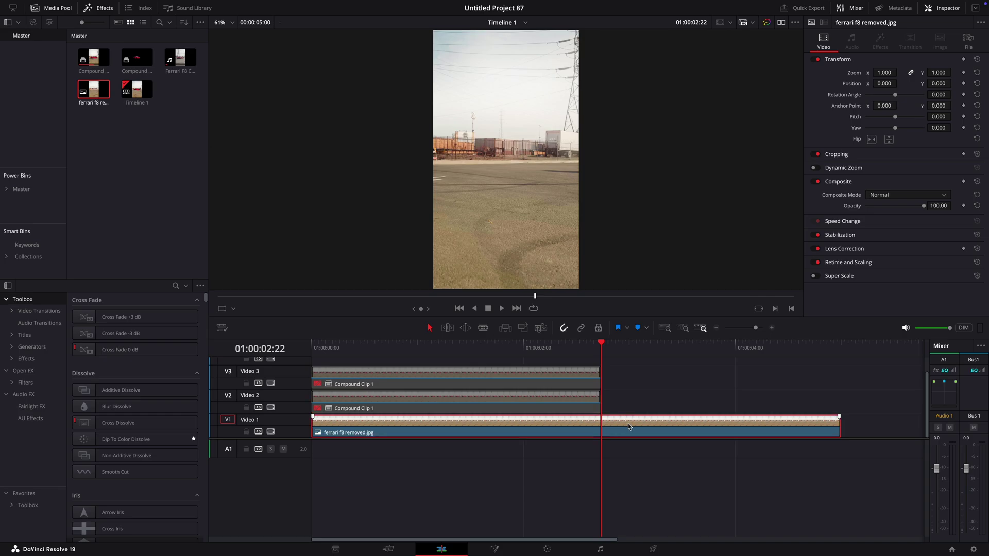
key("Delete")
Enable the compound clip on Video 3 and scrub back to the start to preview the paint cutout over the background
left_click(515, 379)
key("d")
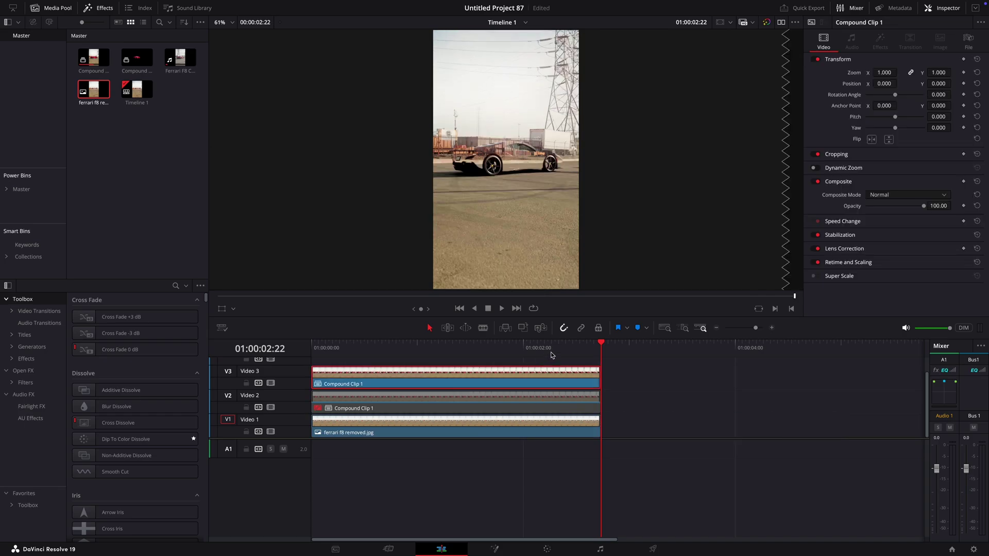
left_click(558, 356)
left_click_drag(558, 357, 283, 320)
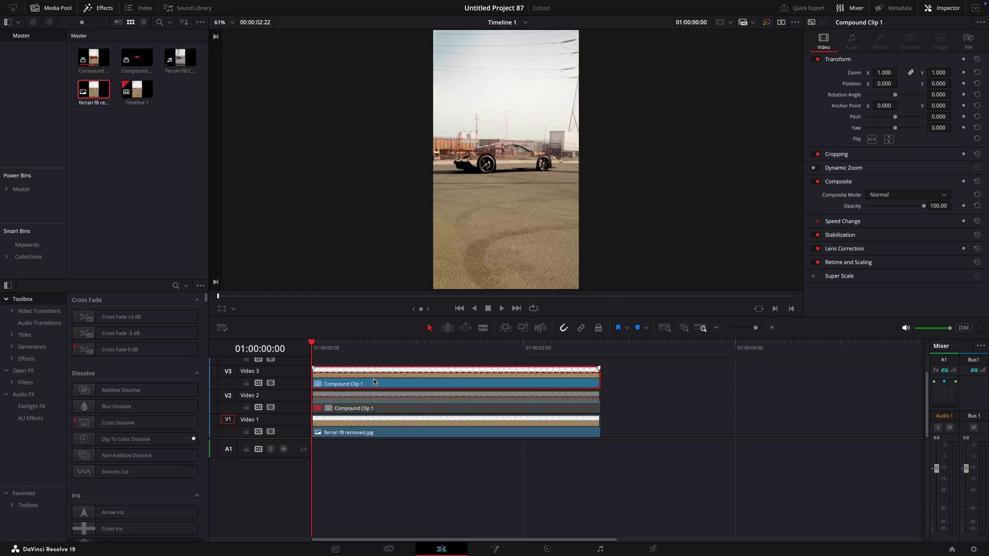
Disable the compound clip on Video 3 and enable the one on Video 2
key("d")
left_click(376, 407)
key("d")
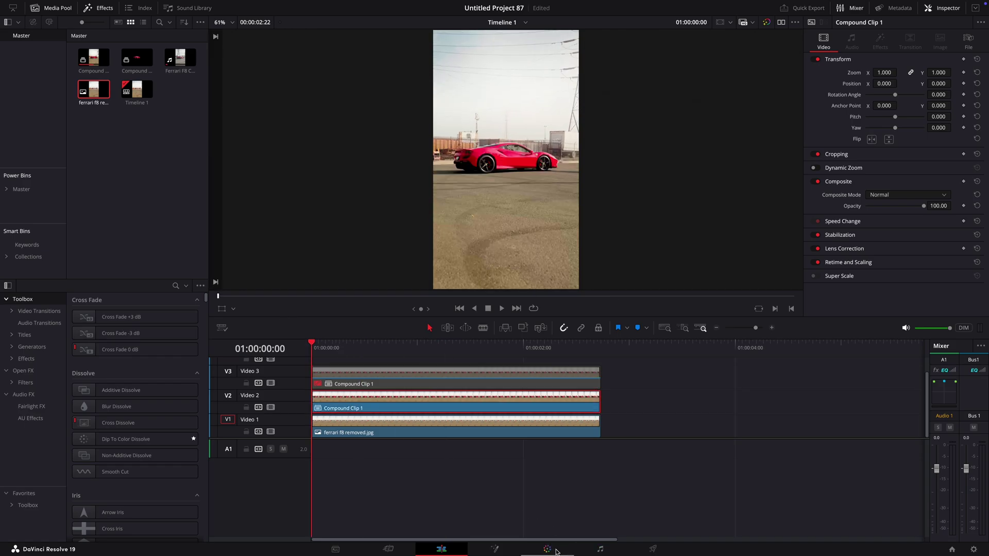
Hide the gallery on the Color page and add a curve window to the node of the Video 2 compound clip
left_click(556, 551)
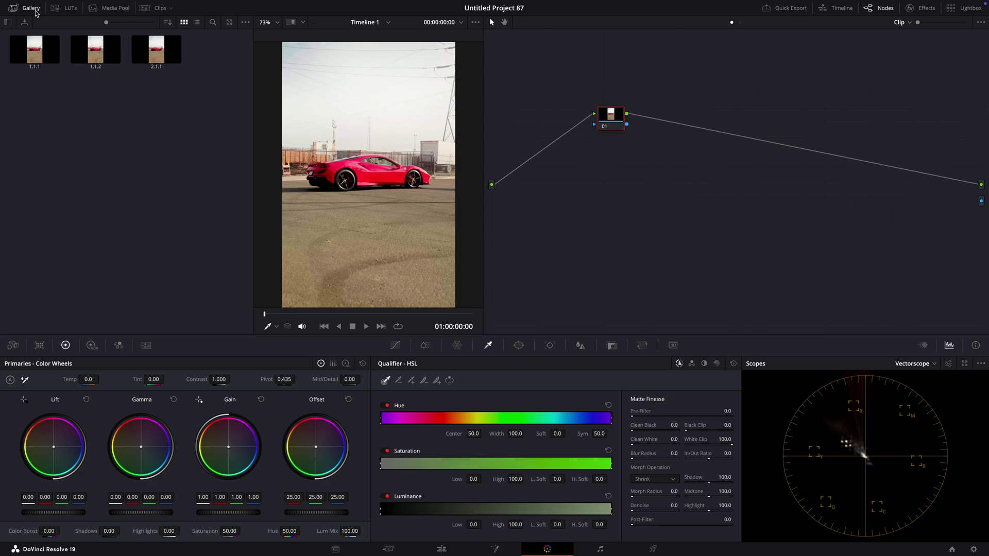
left_click(32, 8)
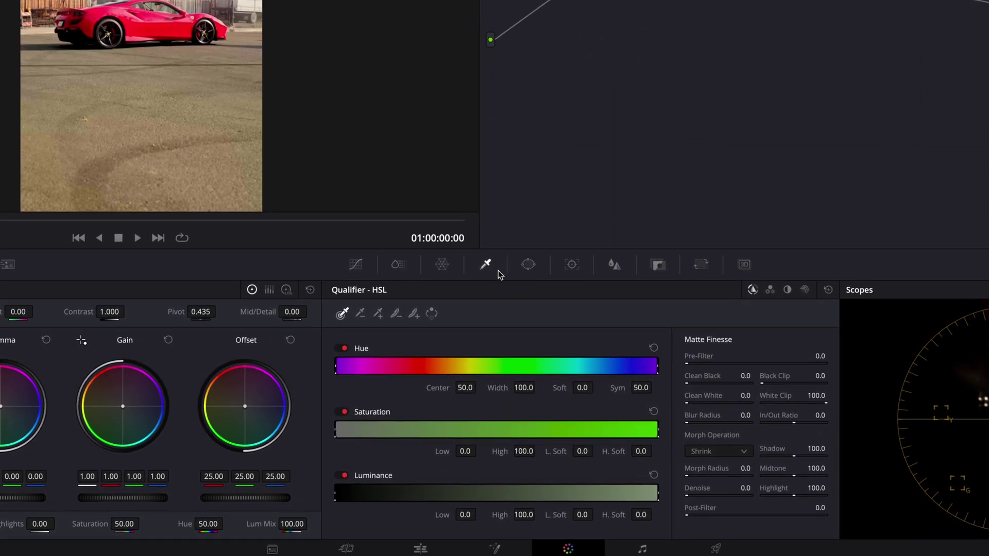
left_click(523, 266)
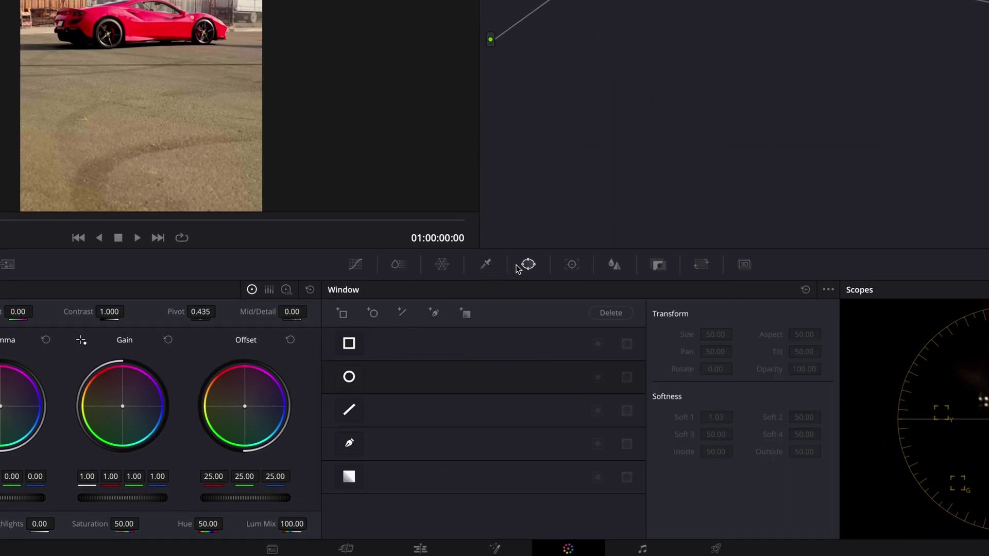
left_click(350, 444)
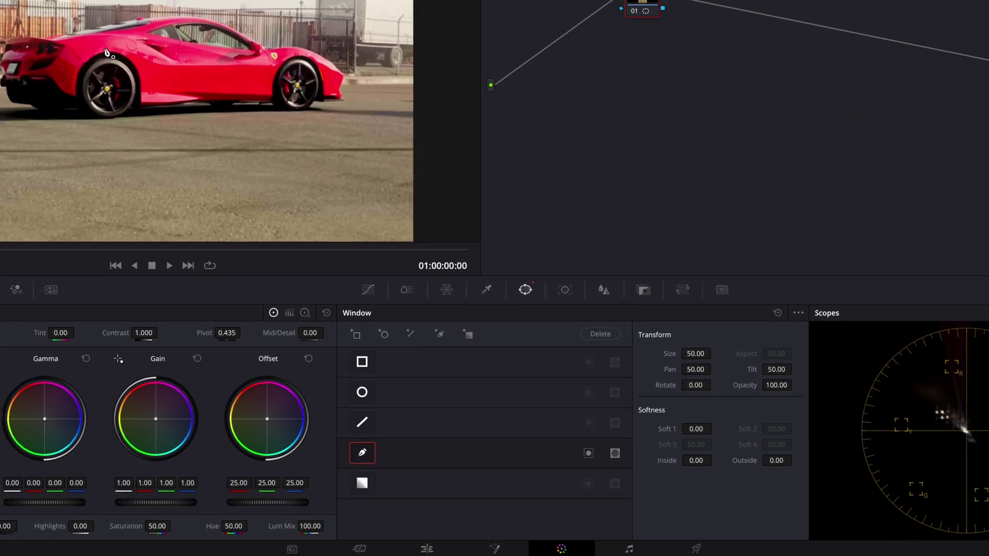
Outline the entire car, including the wheels, with a closed curve window at 01:00:00:00
left_click(79, 34)
left_click(146, 19)
left_click_drag(243, 37, 267, 48)
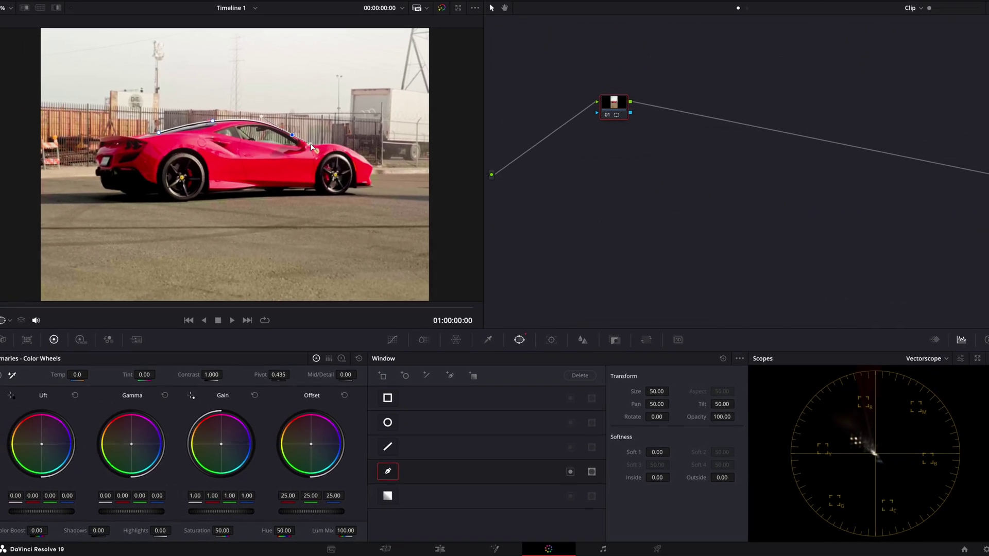
left_click(328, 144)
left_click(363, 156)
left_click(372, 168)
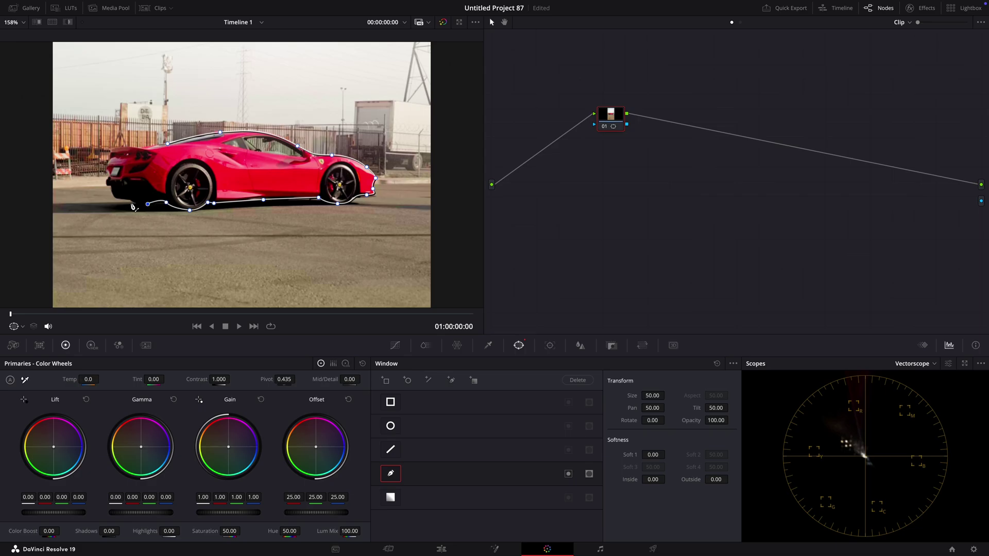
left_click(167, 145)
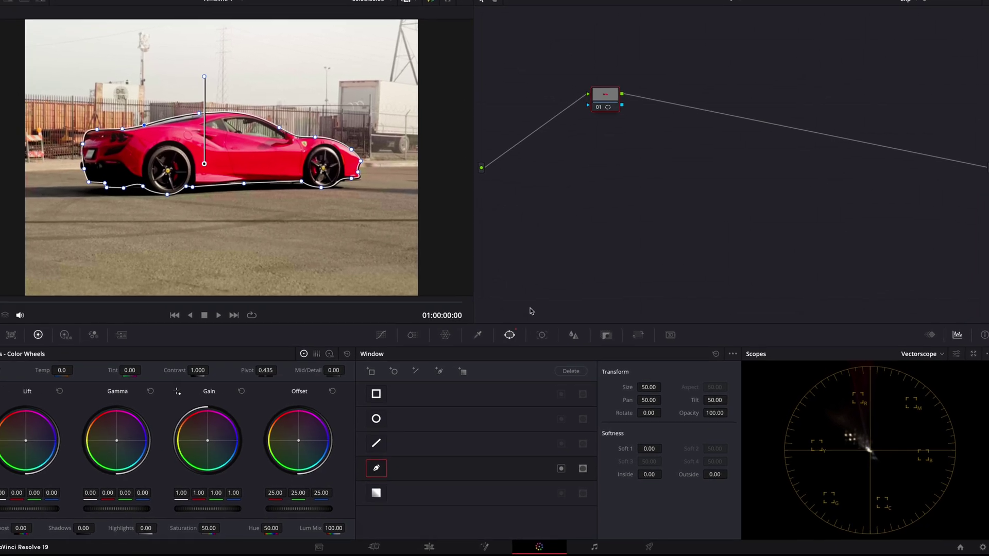
Track the car window forward and in reverse, and refine its outline in Frame mode near the clip's end
left_click(550, 345)
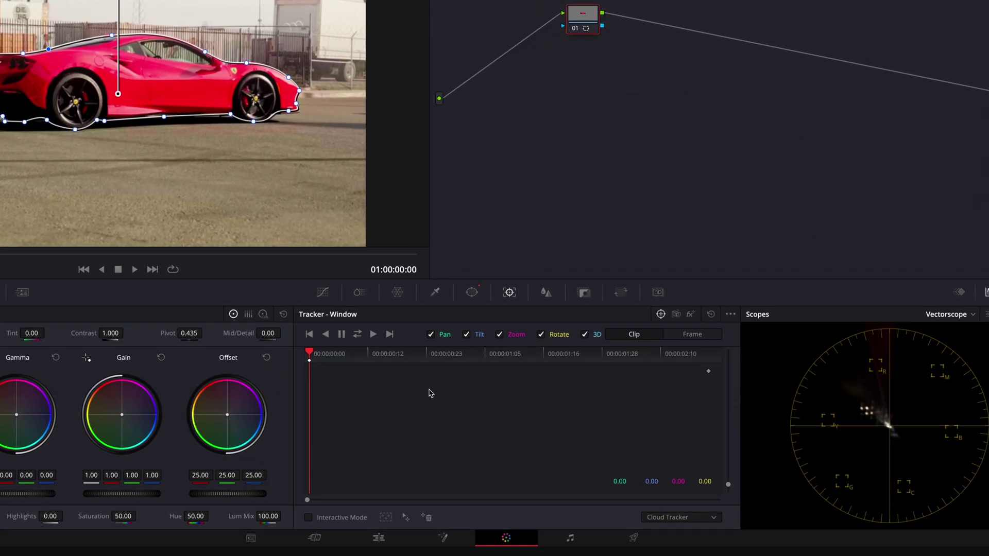
left_click(357, 334)
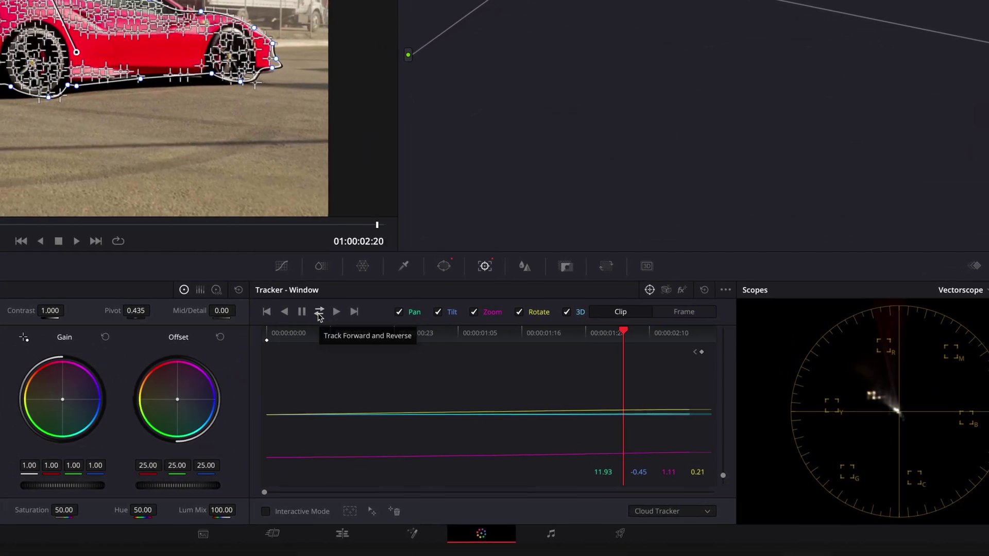
left_click(693, 313)
left_click(705, 334)
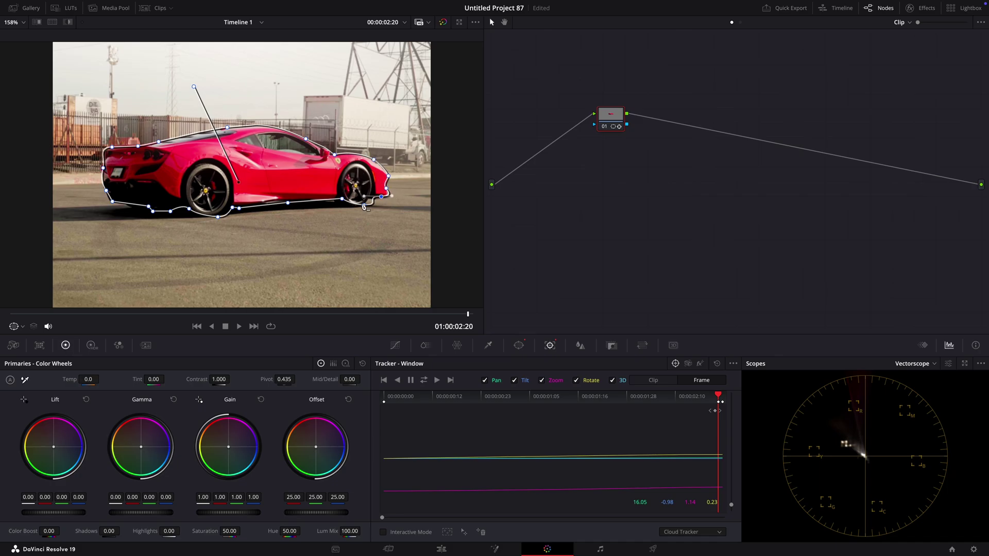
mouse_move(715, 395)
left_mouse_down()
mouse_move(590, 391)
mouse_move(727, 382)
left_mouse_up()
Add an alpha output for the car mask and scrub the edit timeline to 01:00:02:01 to check the composite
right_click(695, 134)
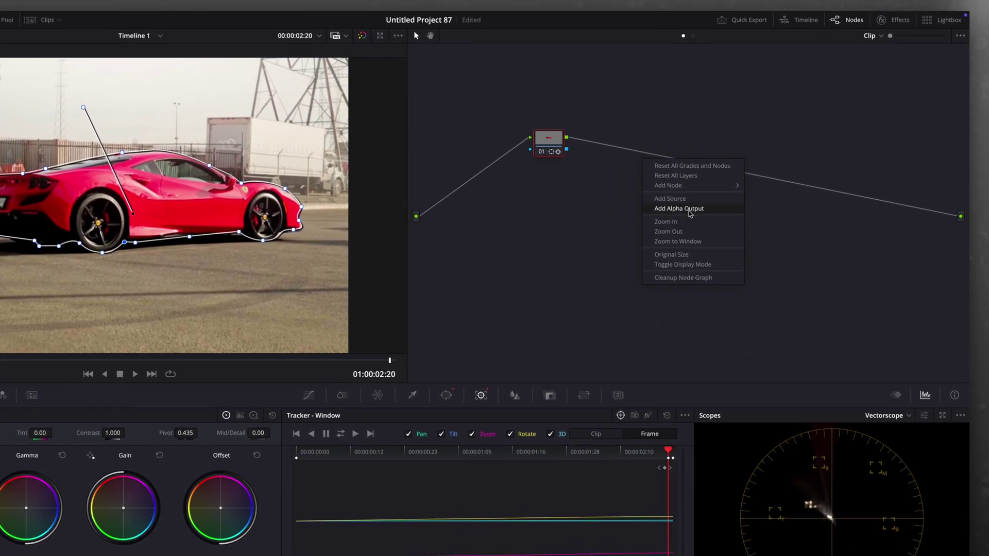
left_click(719, 181)
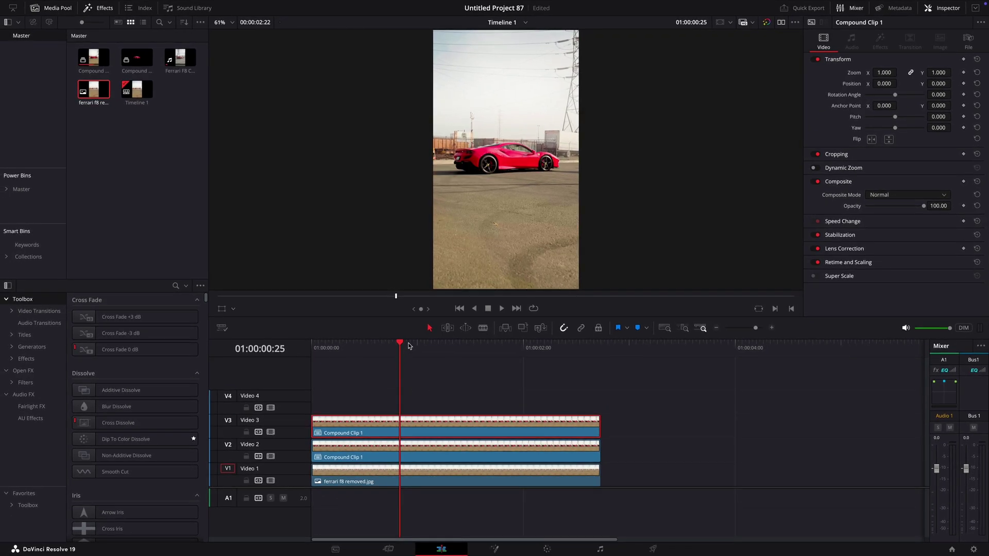
left_click_drag(408, 346, 528, 364)
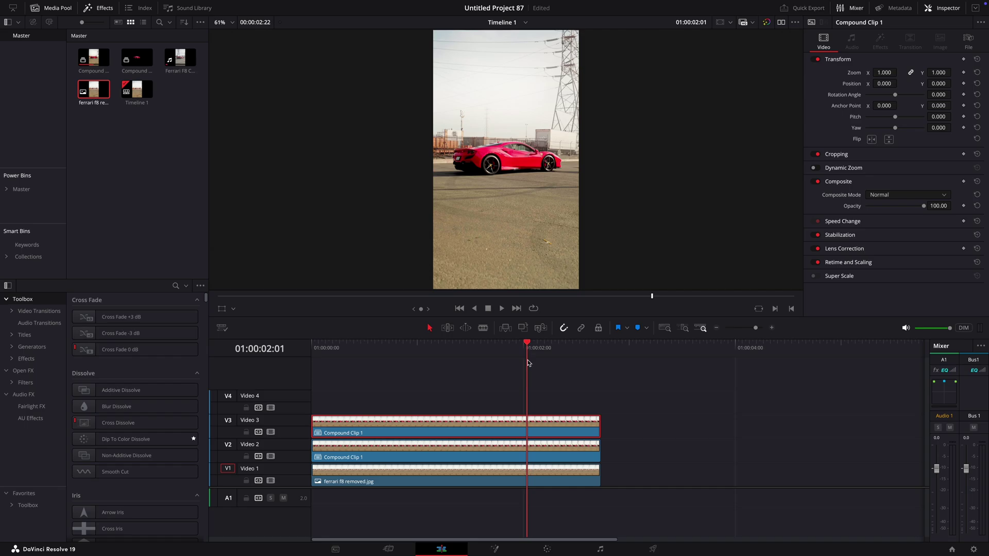
Nest the masked clip on Video 2 in a new compound clip and disable the clip on Video 3 to preview the cutout
right_click(536, 454)
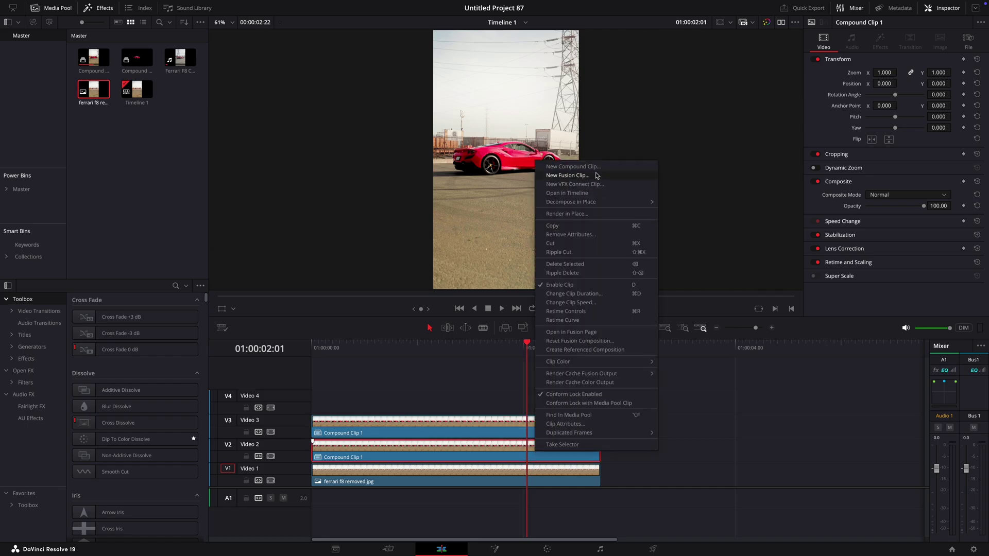
left_click(572, 166)
left_click(558, 304)
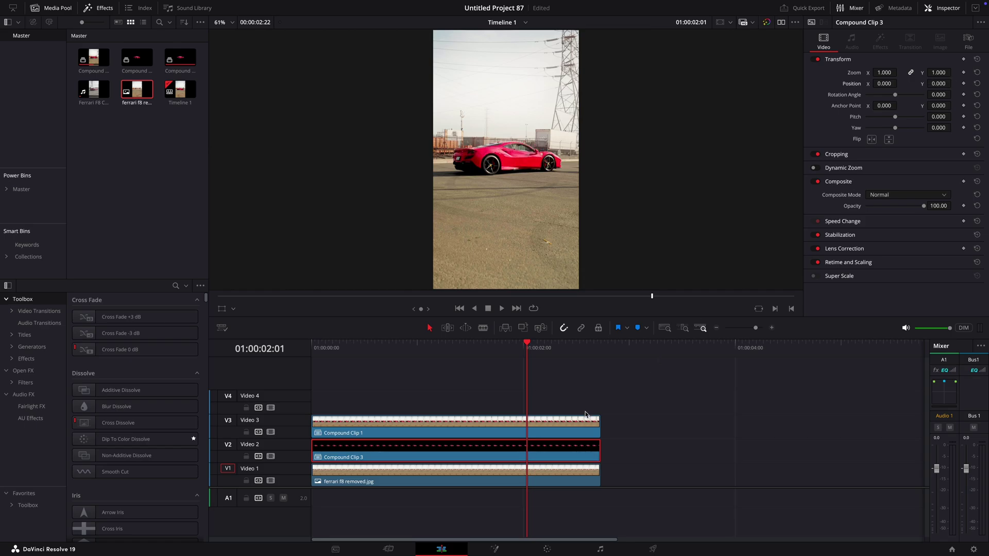
key("d")
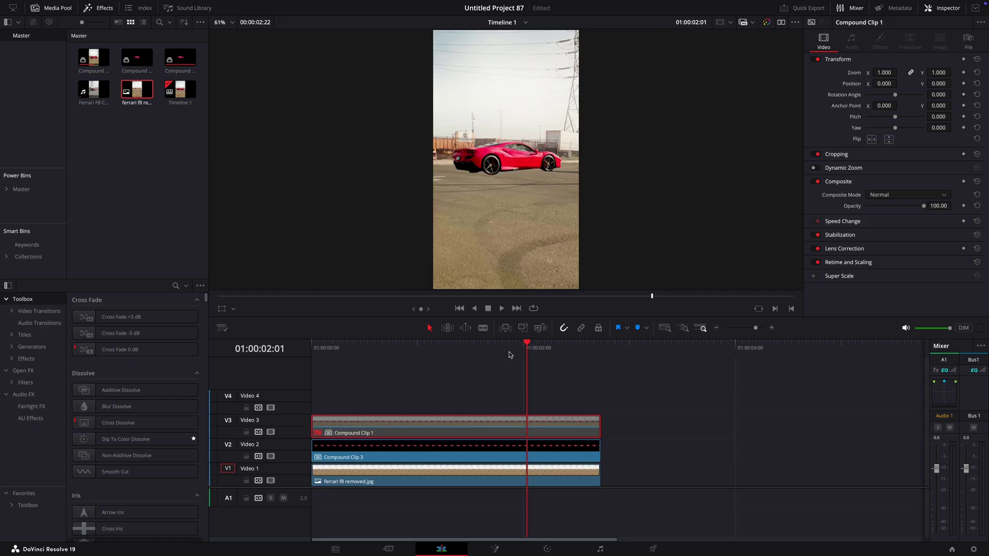
left_click_drag(509, 354, 382, 352)
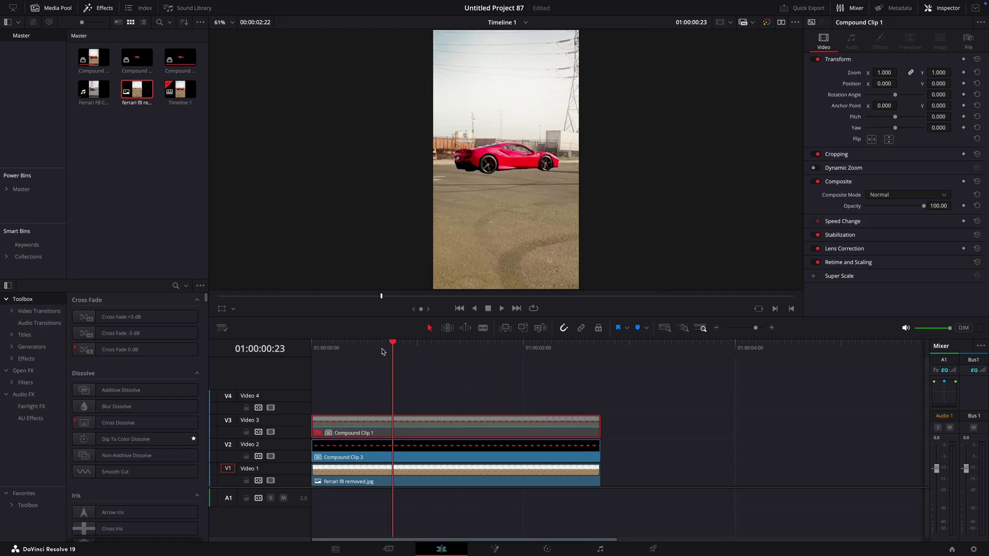
Enable a curve window on the Video 2 compound clip's node on the Color page, with the whole frame in view at 01:00:00:15
left_click(557, 552)
key("space")
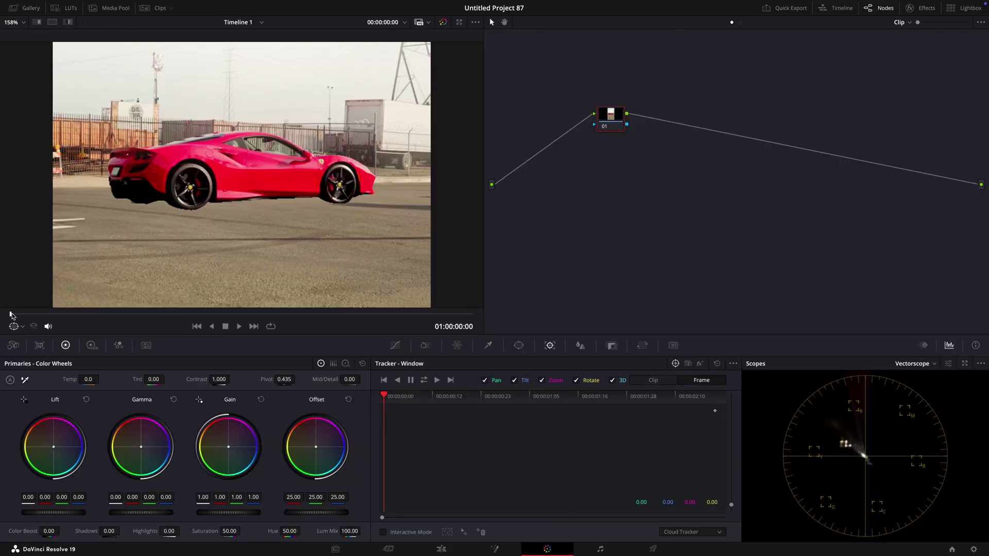
left_click(522, 345)
scroll(319, 286, "down", 10)
left_click(390, 473)
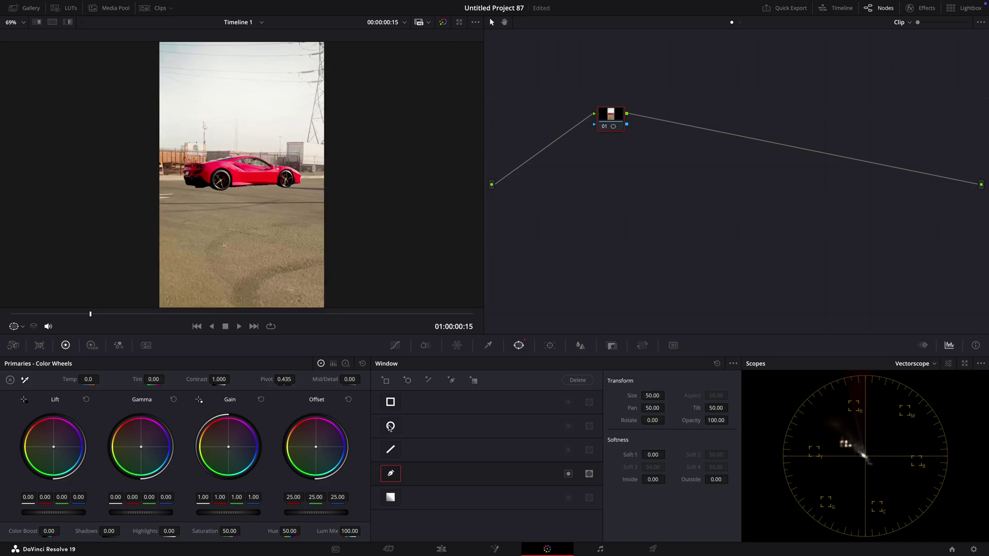
Shape a circular window taller than the car, about size 73.7 and aspect 47.2, and move it just behind the car's rear
left_click_drag(192, 175, 170, 176)
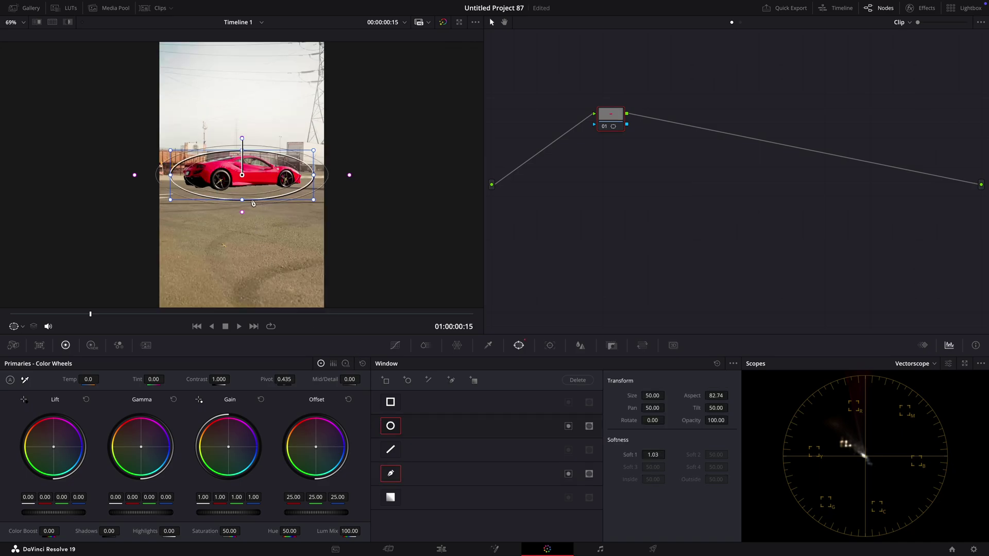
left_click_drag(242, 200, 242, 251)
scroll(236, 191, "down", 1)
left_click_drag(244, 174, 120, 171)
left_click_drag(201, 173, 195, 176)
Add an alpha output to the node graph and connect node 01's alpha to it
right_click(669, 145)
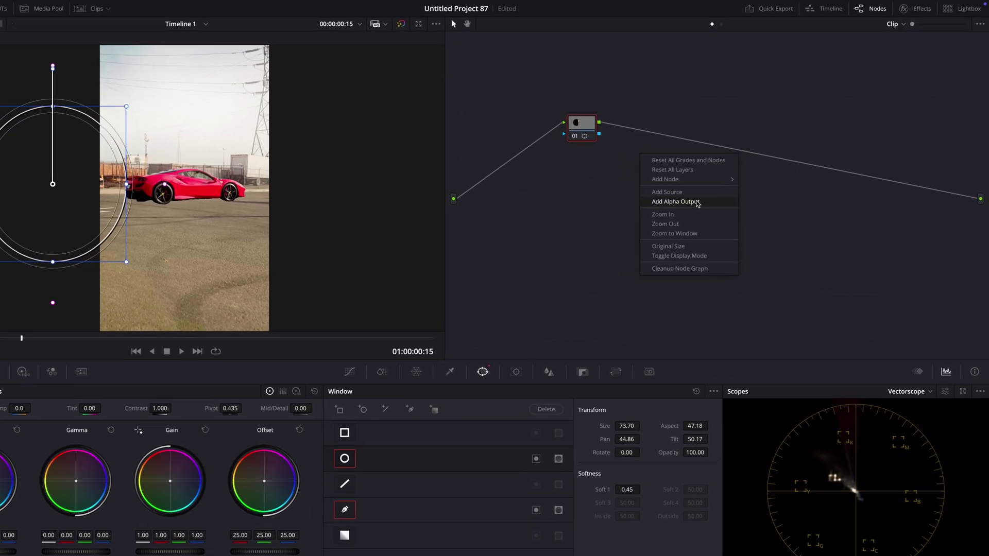
left_click(717, 189)
left_click_drag(627, 124, 976, 197)
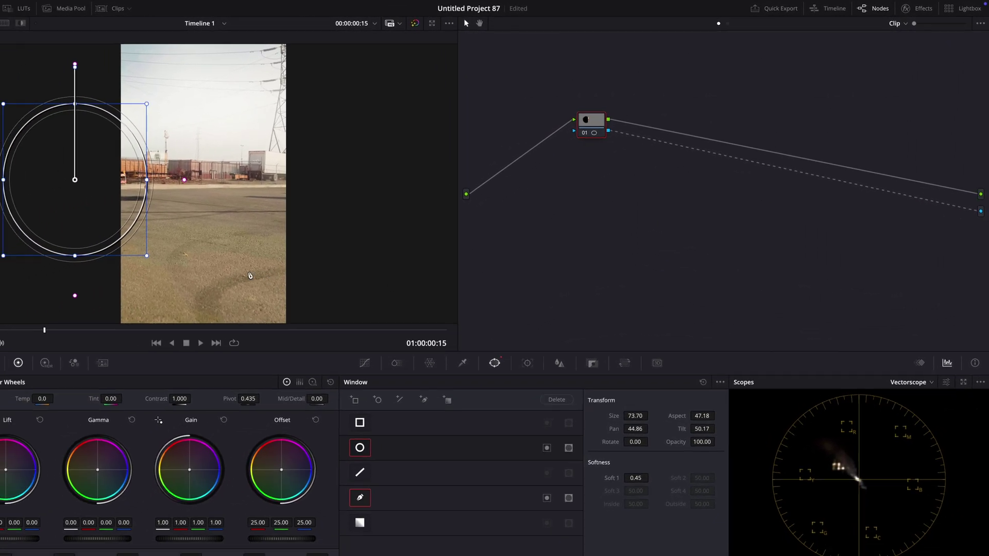
Keyframe the circular window in Frame mode, off the car at 01:00:00:15 and widened over the whole car at 01:00:02:09, and scrub back to check
left_click_drag(75, 180, 68, 182)
left_click(550, 347)
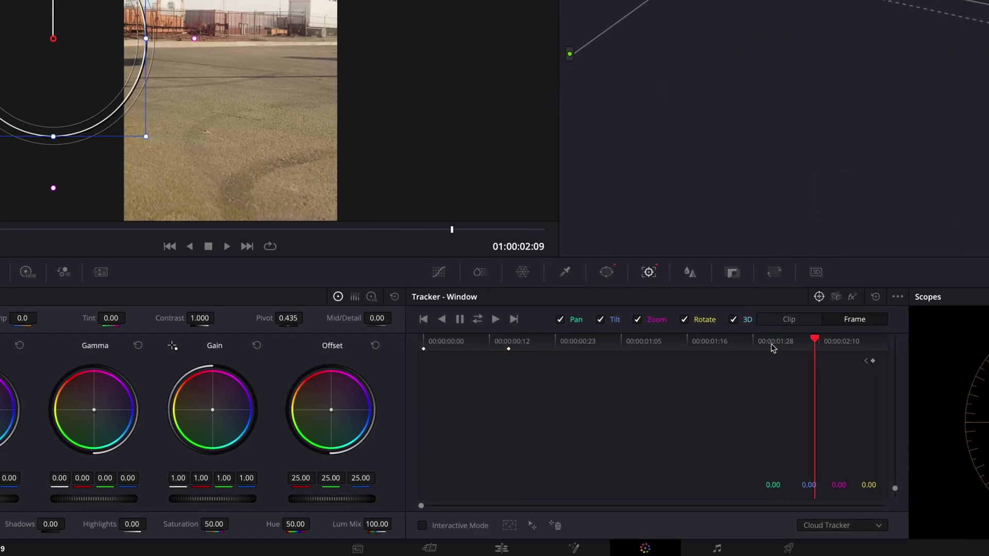
left_click_drag(59, 39, 213, 40)
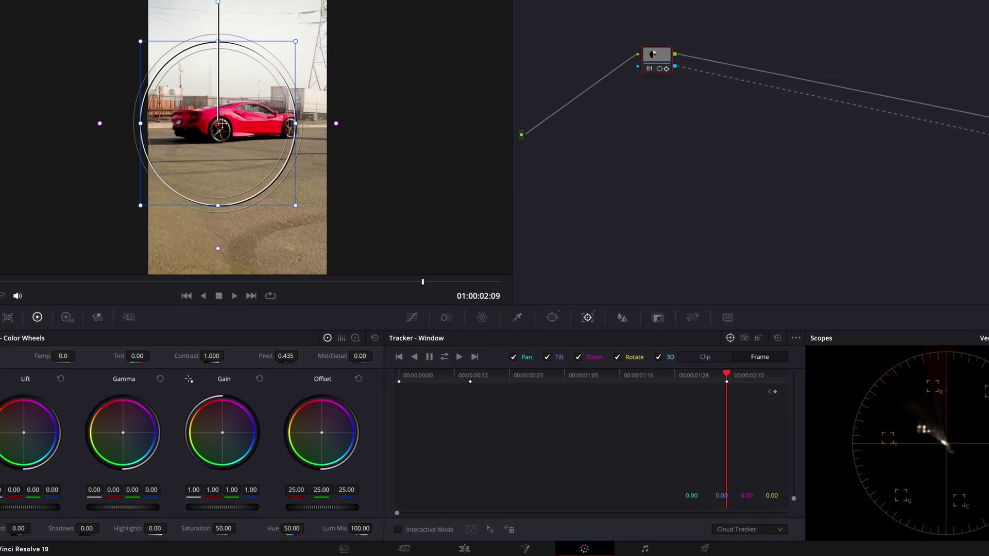
left_click_drag(222, 123, 239, 124)
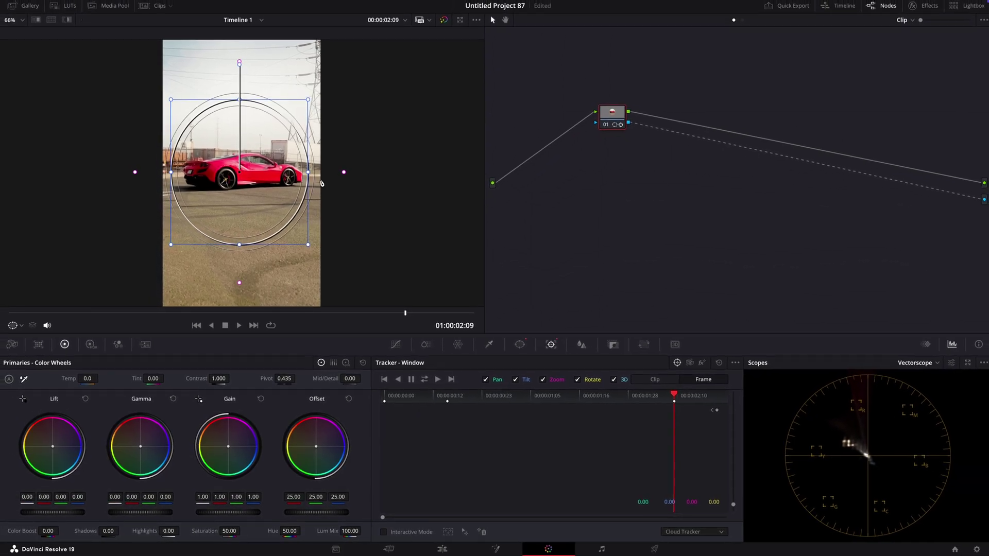
left_click_drag(312, 124, 321, 123)
left_click_drag(316, 174, 322, 175)
left_click_drag(672, 396, 521, 387)
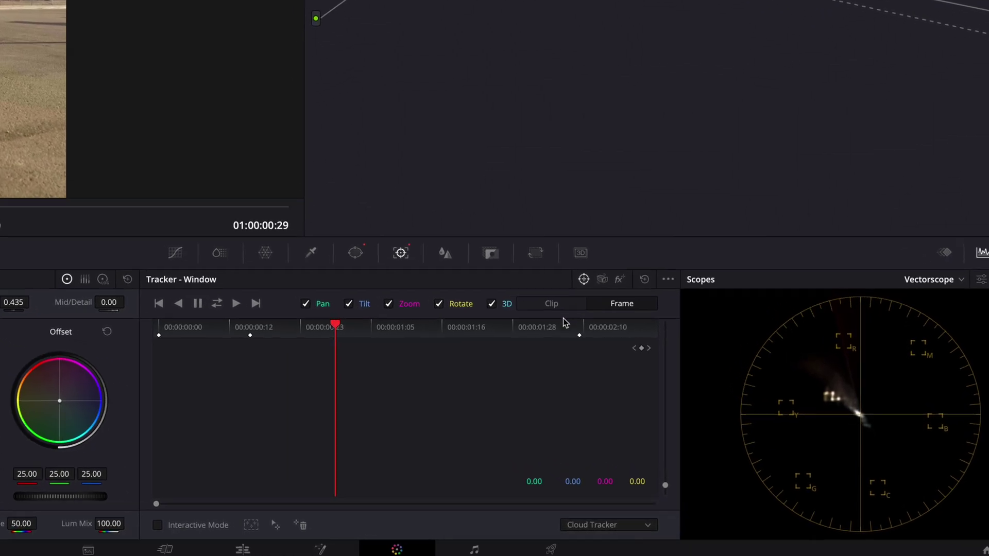